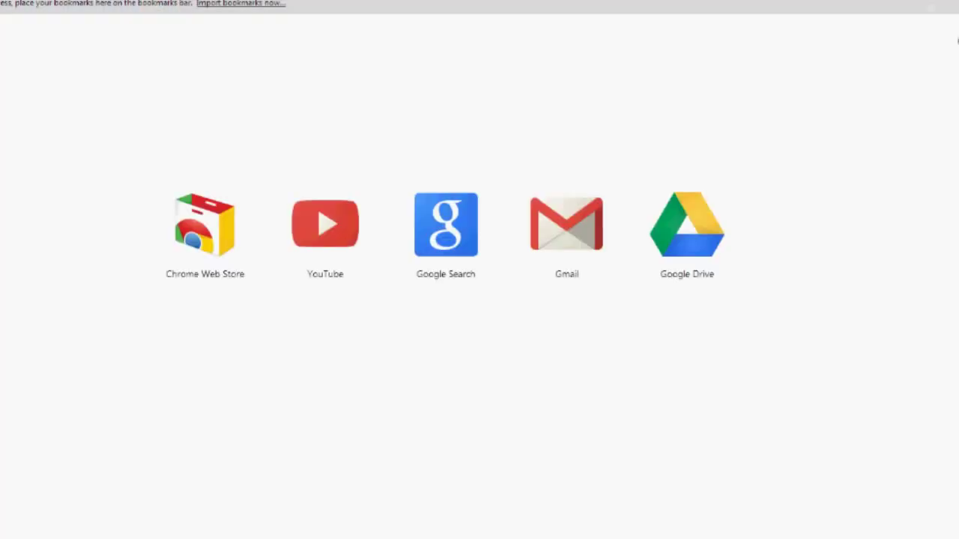
# Load the Trading Paints home page from the 'tr' address-bar suggestion in Chrome.
pyautogui.write('tr')
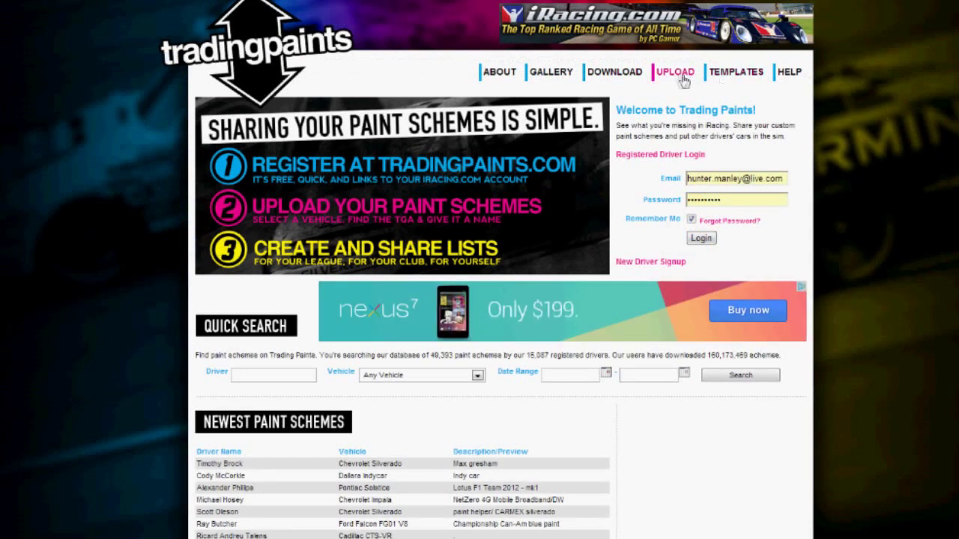
# Download the Trading Paints Desktop installer tp_2_1_2.msi and run it past the security warning.
pyautogui.click(616, 78)
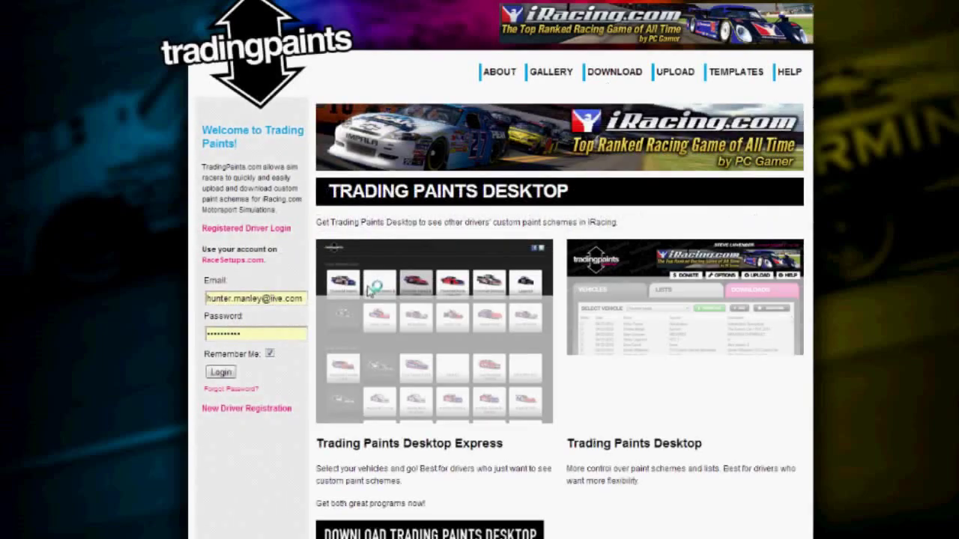
pyautogui.scroll(-3, 418, 424)
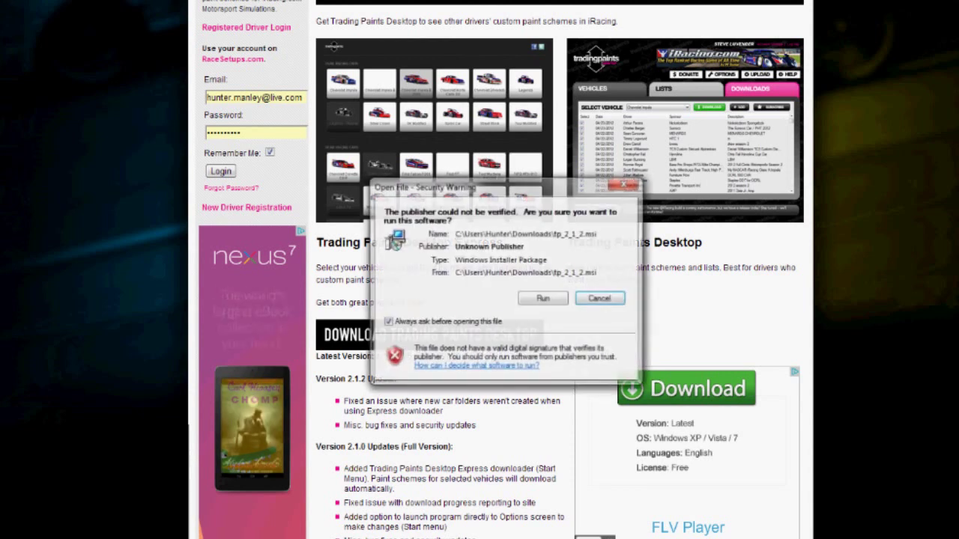
pyautogui.click(547, 300)
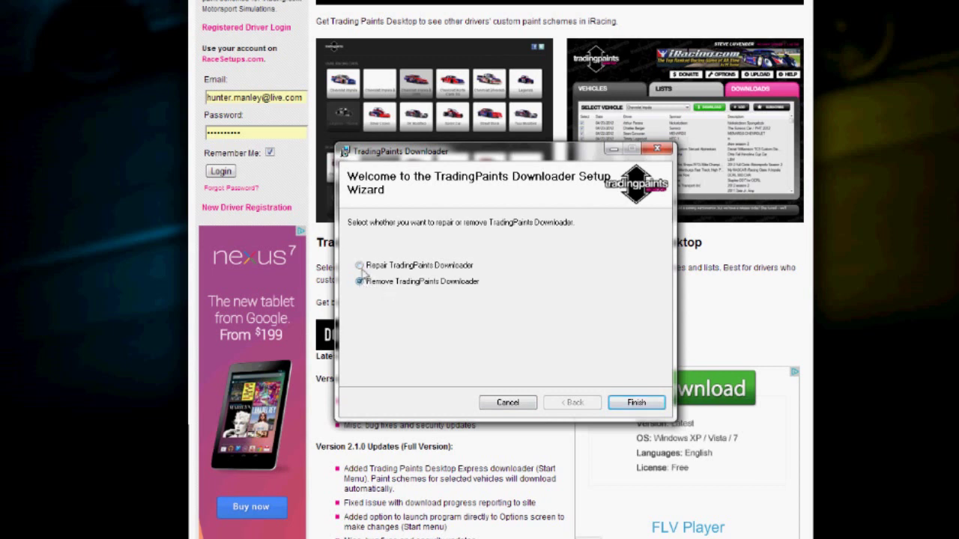
# Complete the TradingPaints Downloader installation and close the finished installer.
pyautogui.click(636, 403)
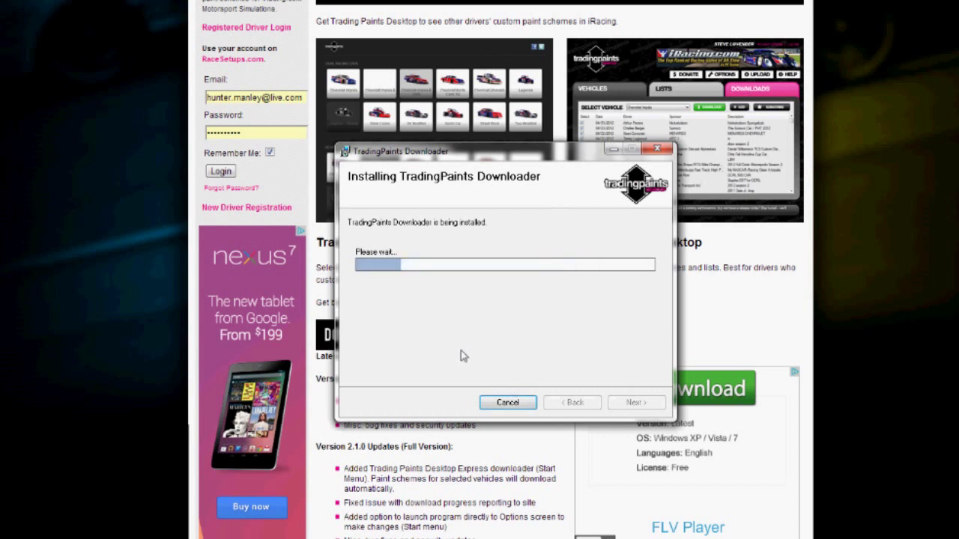
pyautogui.click(636, 403)
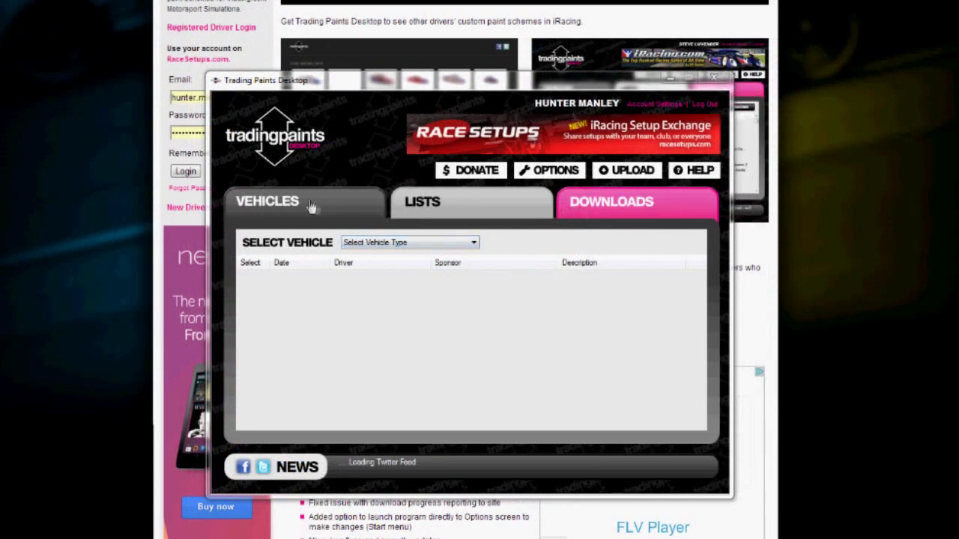
# Download the Skip Barber Formula 2000 paint schemes, then open Documents from the Start menu.
pyautogui.click(443, 242)
pyautogui.scroll(-3, 420, 487)
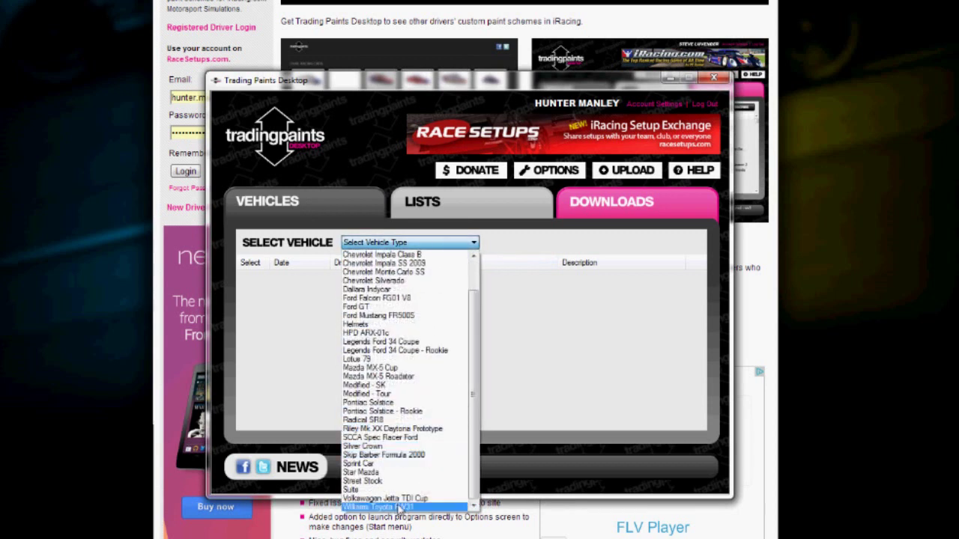
pyautogui.scroll(2, 399, 495)
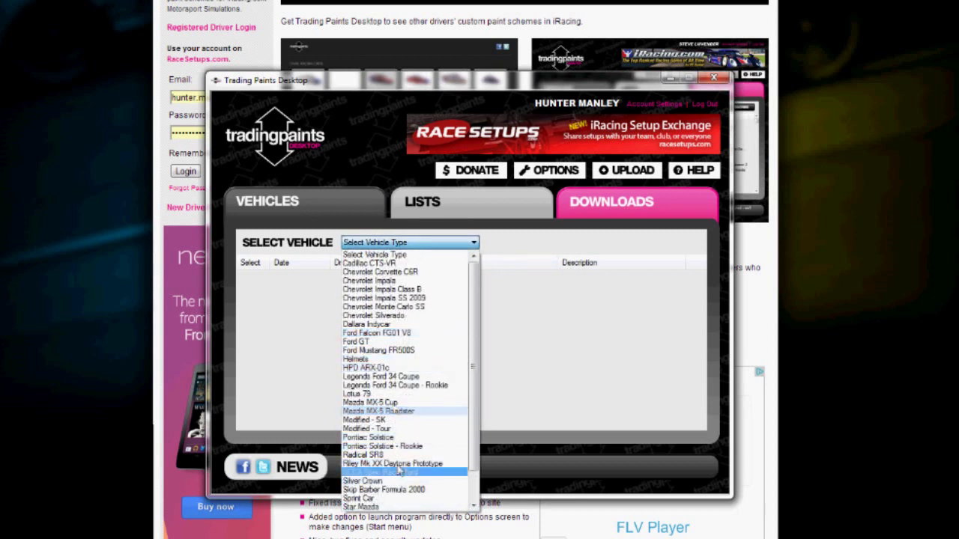
pyautogui.click(394, 490)
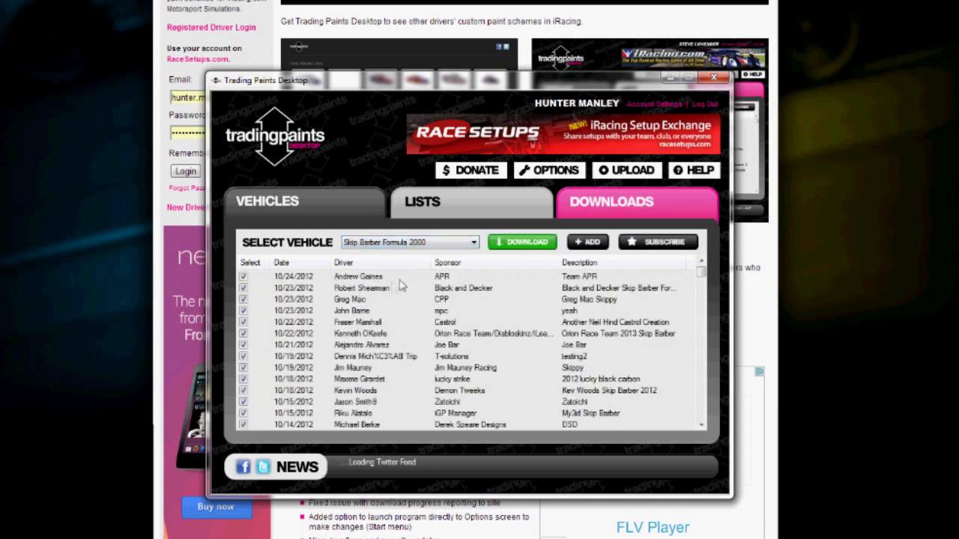
pyautogui.click(514, 242)
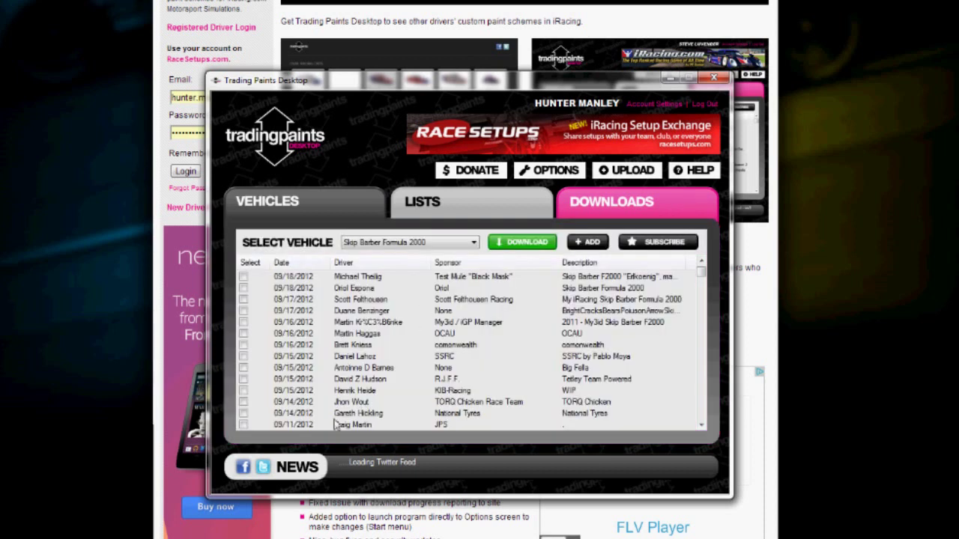
pyautogui.press('super')
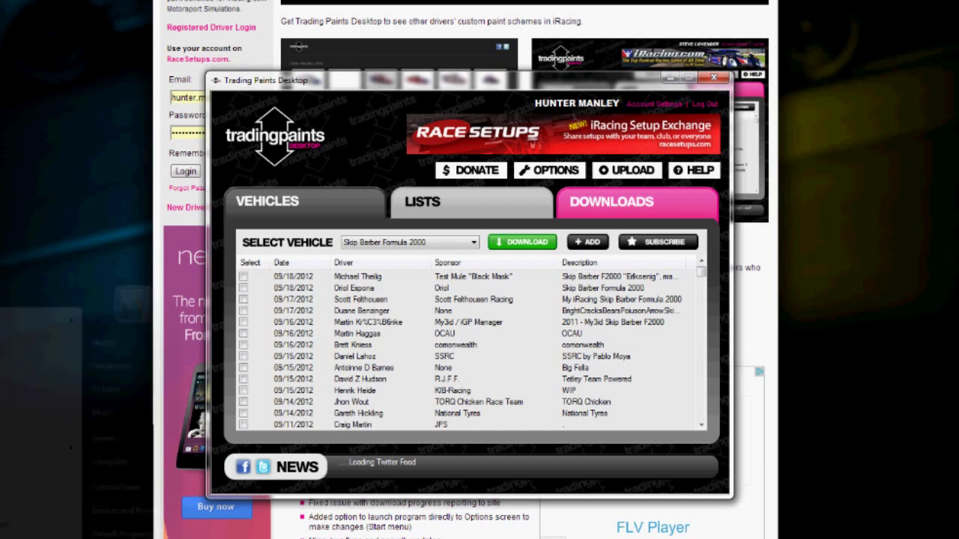
pyautogui.click(112, 366)
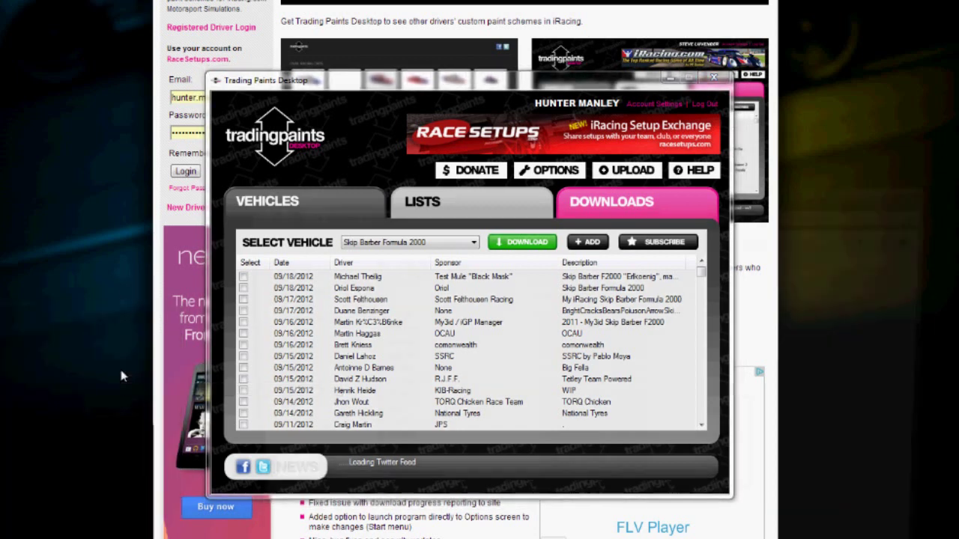
# Browse into Documents > iRacing > paint > cars > rt2000 and scroll through its .tga paint files.
pyautogui.doubleClick(389, 371)
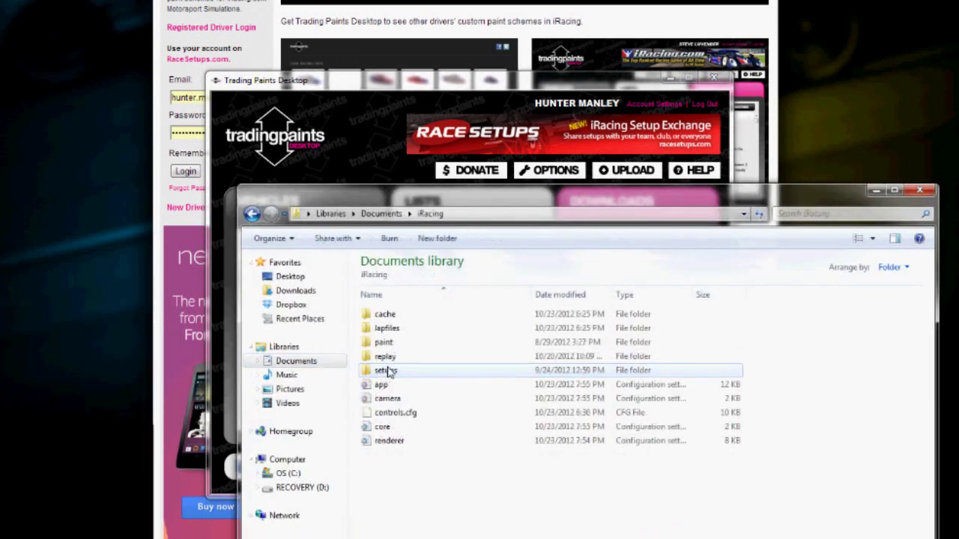
pyautogui.doubleClick(387, 343)
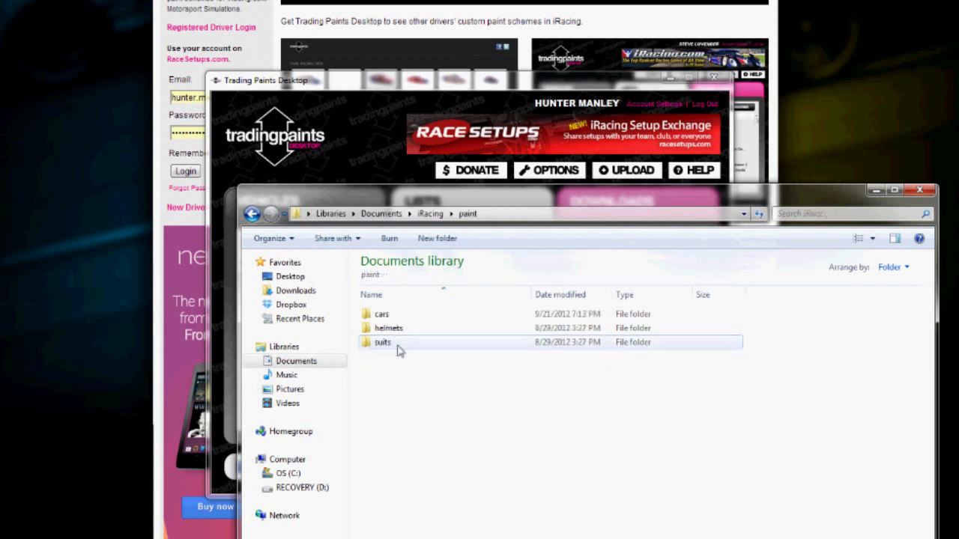
pyautogui.doubleClick(384, 315)
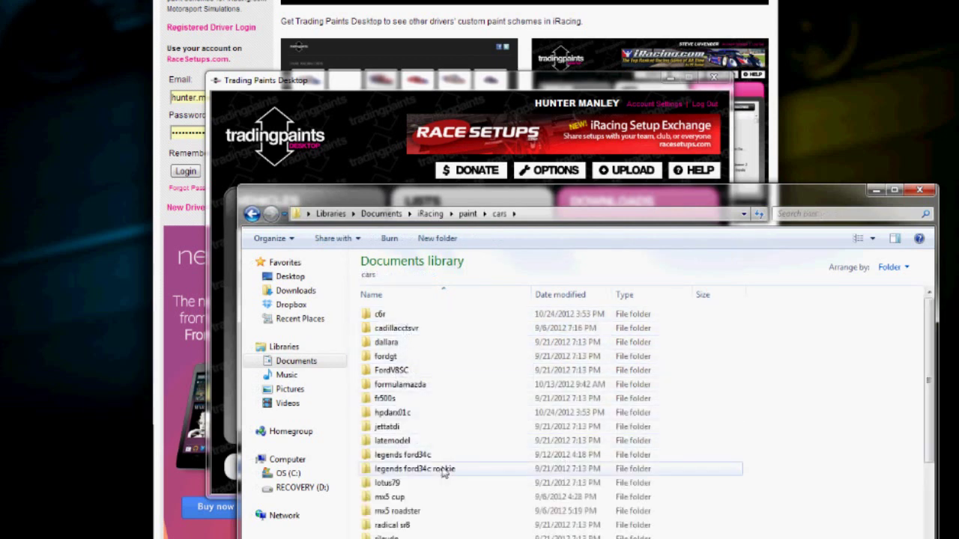
pyautogui.scroll(-4, 437, 405)
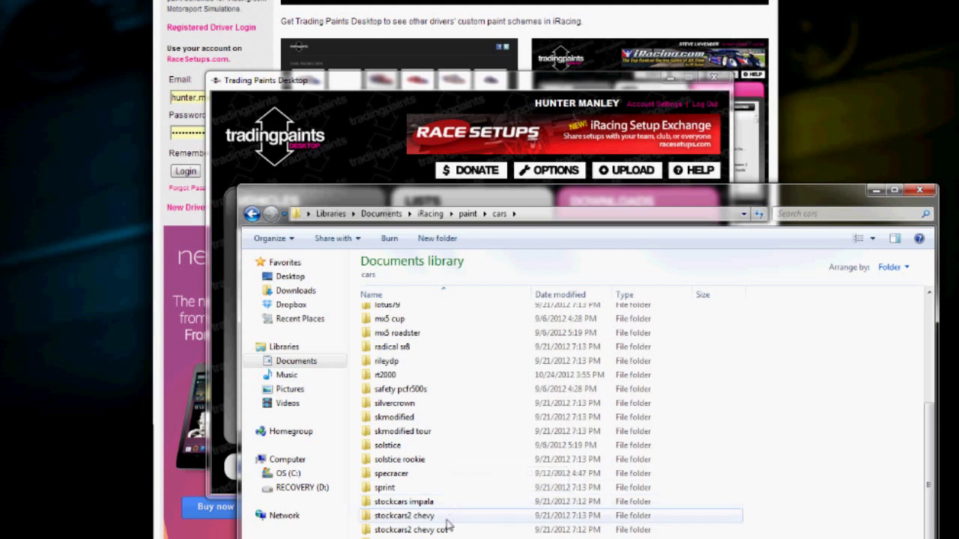
pyautogui.doubleClick(396, 376)
pyautogui.scroll(-5, 442, 400)
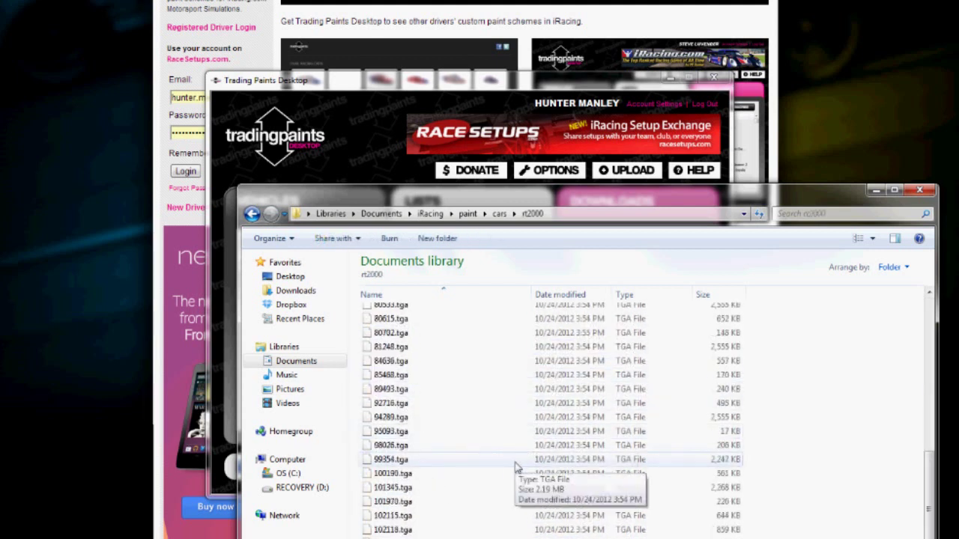
pyautogui.scroll(5, 504, 500)
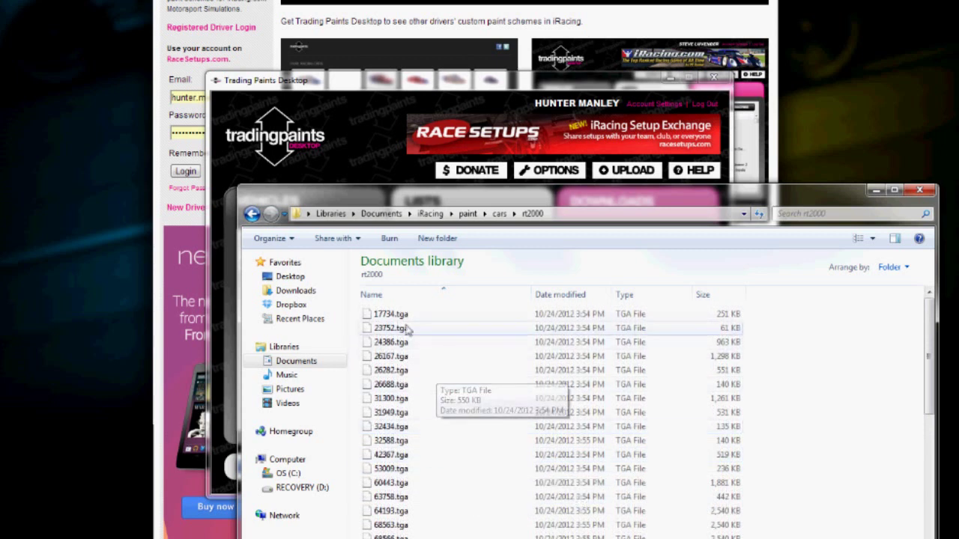
pyautogui.scroll(-1, 430, 416)
pyautogui.scroll(-1, 463, 510)
pyautogui.scroll(-6, 462, 511)
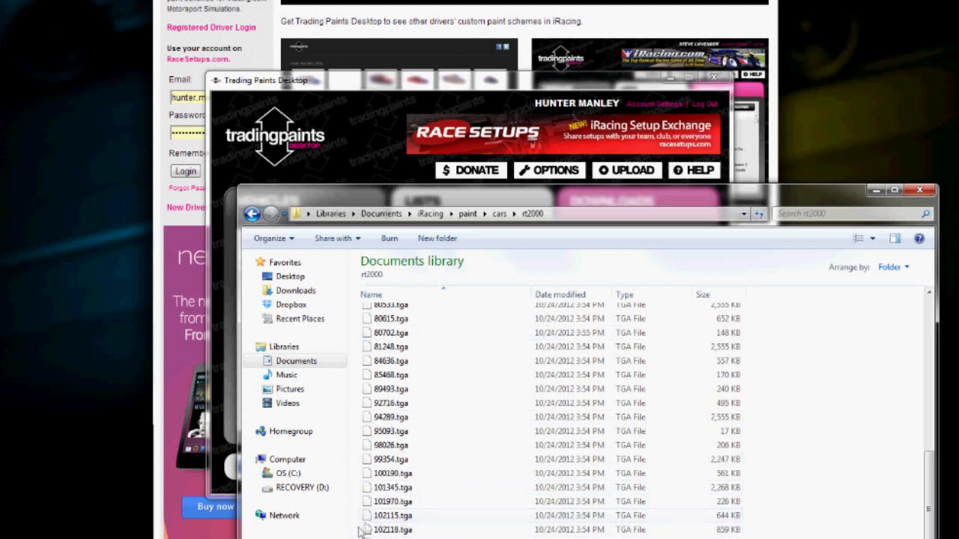
pyautogui.press('super')
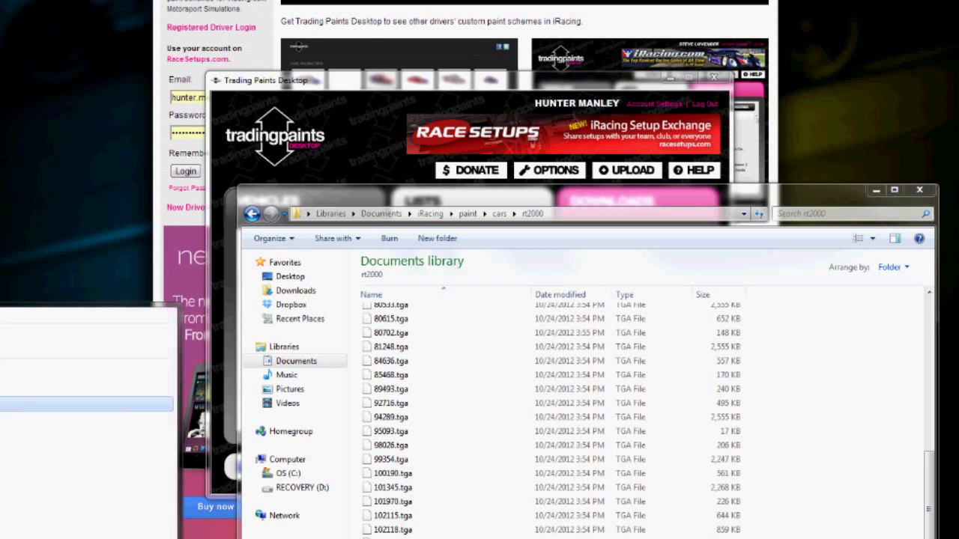
# In GIMP's Open Image dialog, browse to Documents > iRacing > paint > cars > rt2000.
pyautogui.press('Escape')
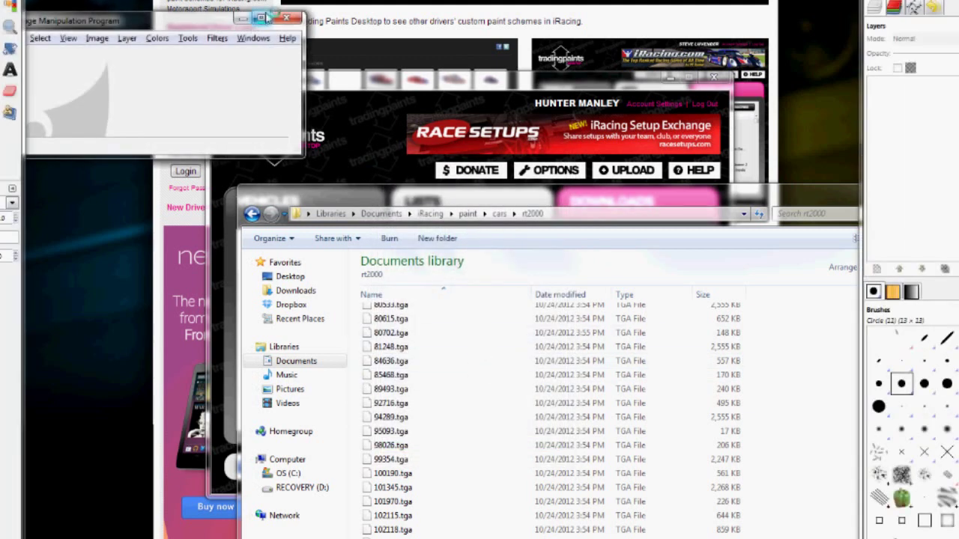
pyautogui.hotkey('alt', 'f')
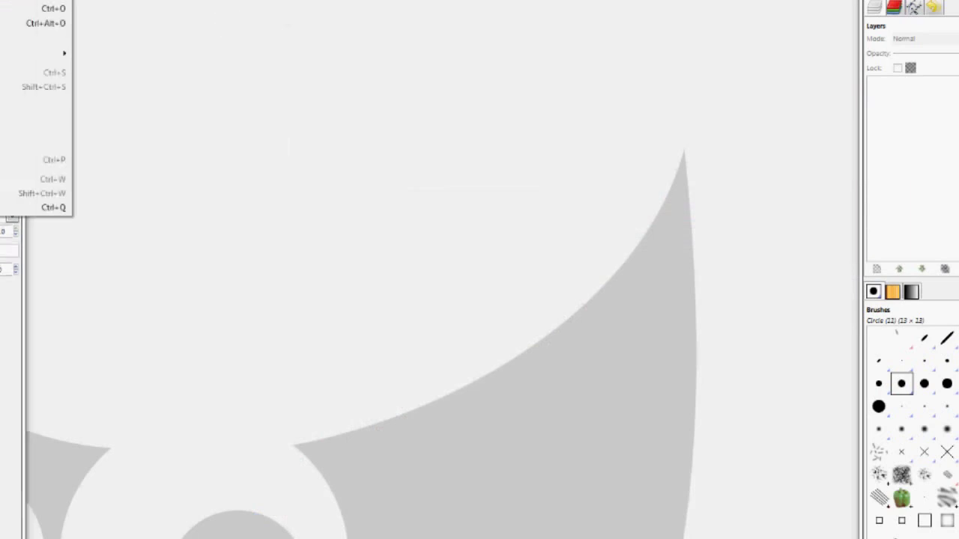
pyautogui.press('Return')
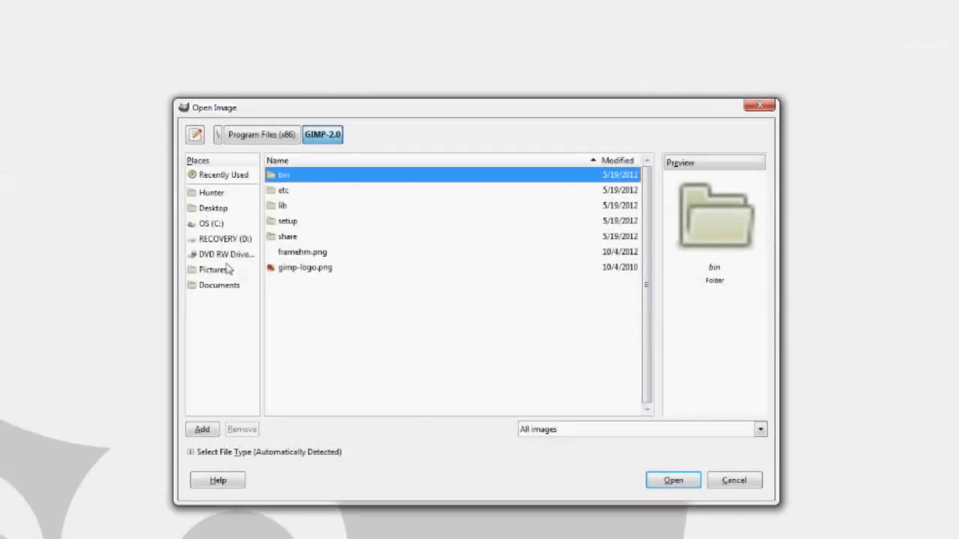
pyautogui.click(220, 283)
pyautogui.doubleClick(296, 221)
pyautogui.doubleClick(290, 206)
pyautogui.doubleClick(293, 178)
pyautogui.scroll(-5, 335, 349)
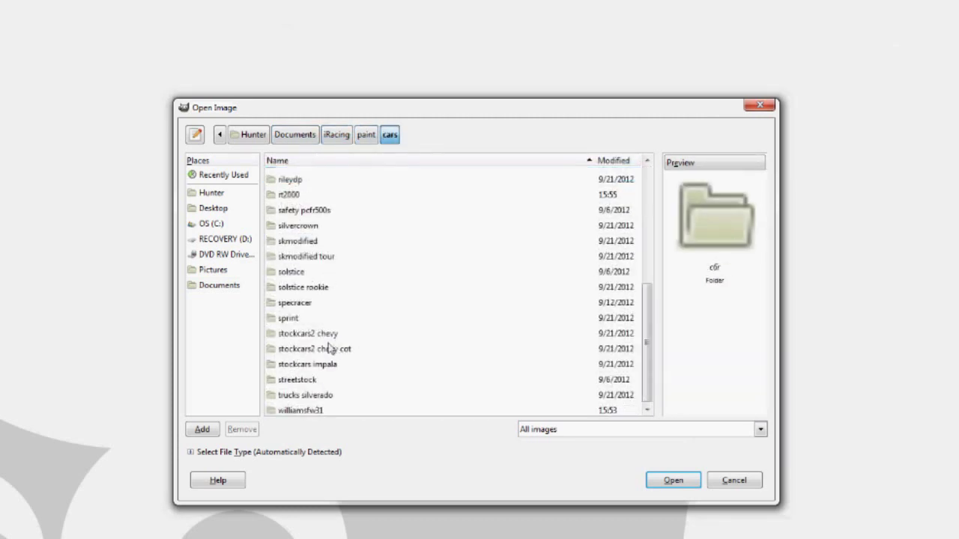
pyautogui.scroll(1, 319, 342)
pyautogui.doubleClick(298, 228)
# Preview 24386, 26282, 31949, 42367 and 64193.tga, then open 77481.tga and close it.
pyautogui.click(345, 205)
pyautogui.click(311, 236)
pyautogui.click(323, 282)
pyautogui.click(329, 330)
pyautogui.click(321, 391)
pyautogui.scroll(-5, 319, 393)
pyautogui.doubleClick(297, 341)
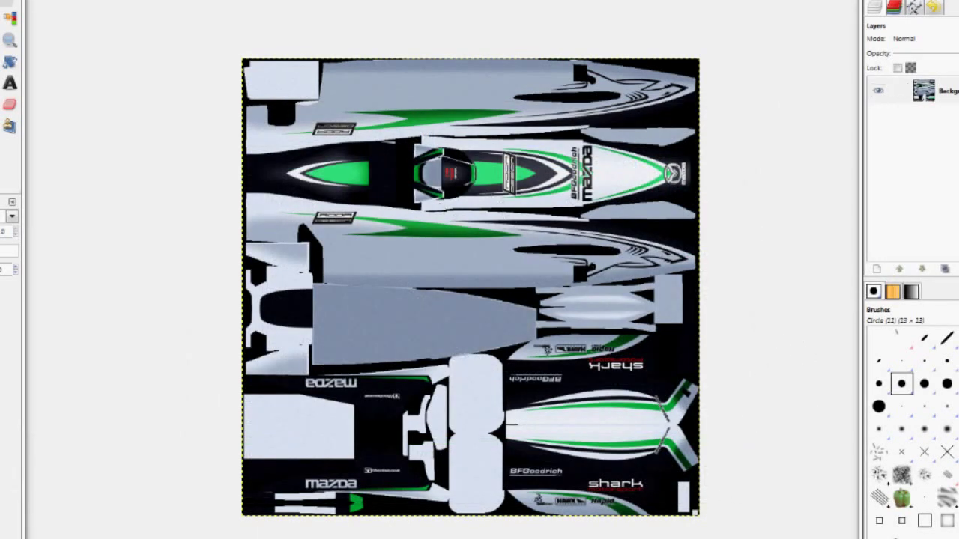
pyautogui.hotkey('ctrl', 'w')
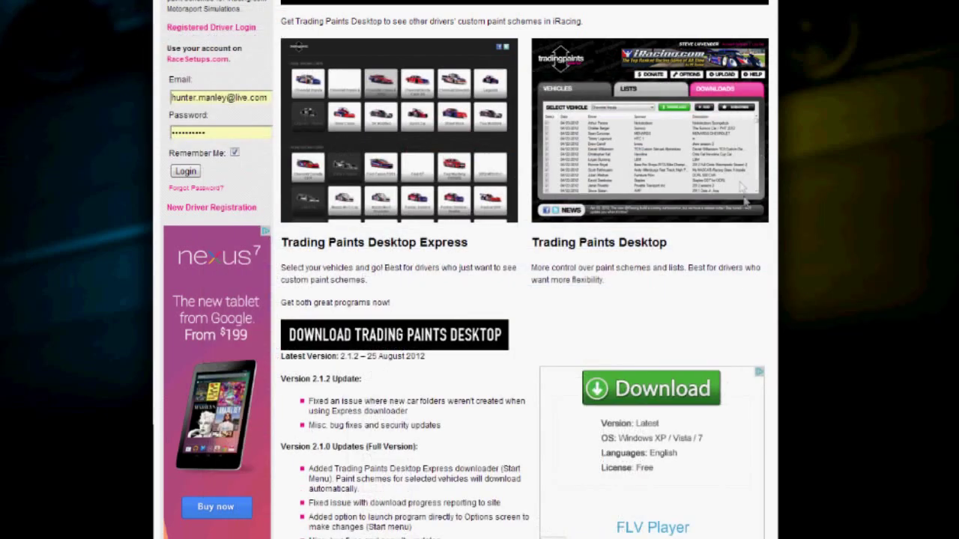
# Browse the Trading Paints templates page, then go to the Upload New Paint Scheme form.
pyautogui.scroll(3, 760, 224)
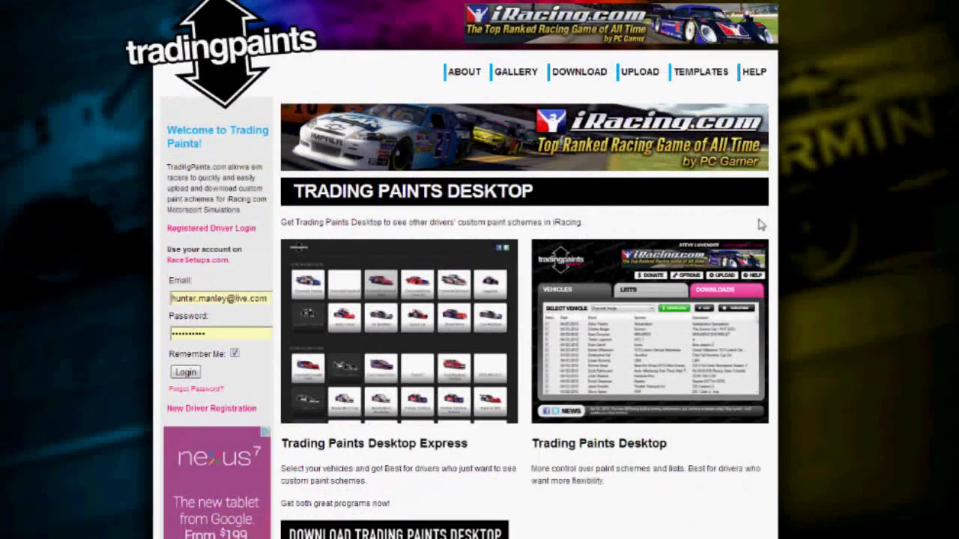
pyautogui.click(694, 72)
pyautogui.scroll(-5, 488, 407)
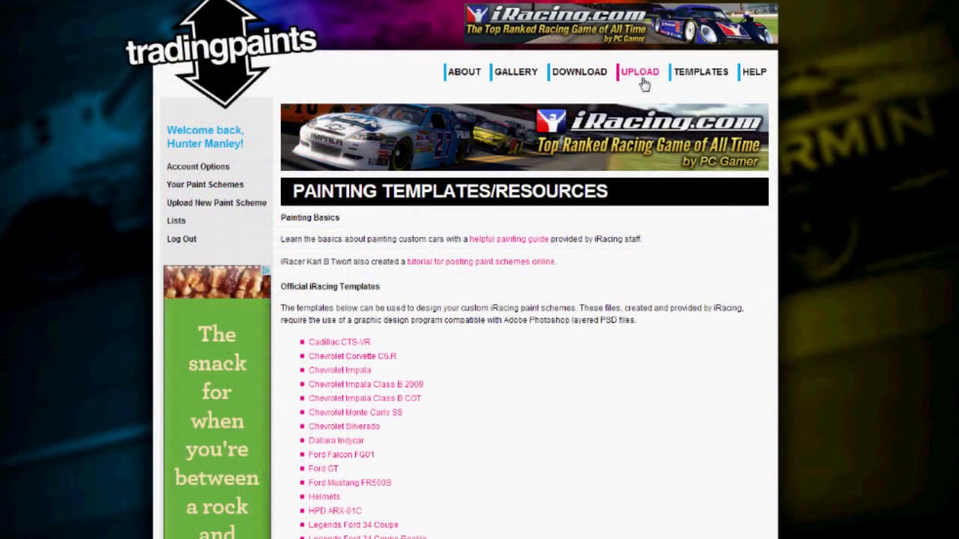
pyautogui.click(641, 75)
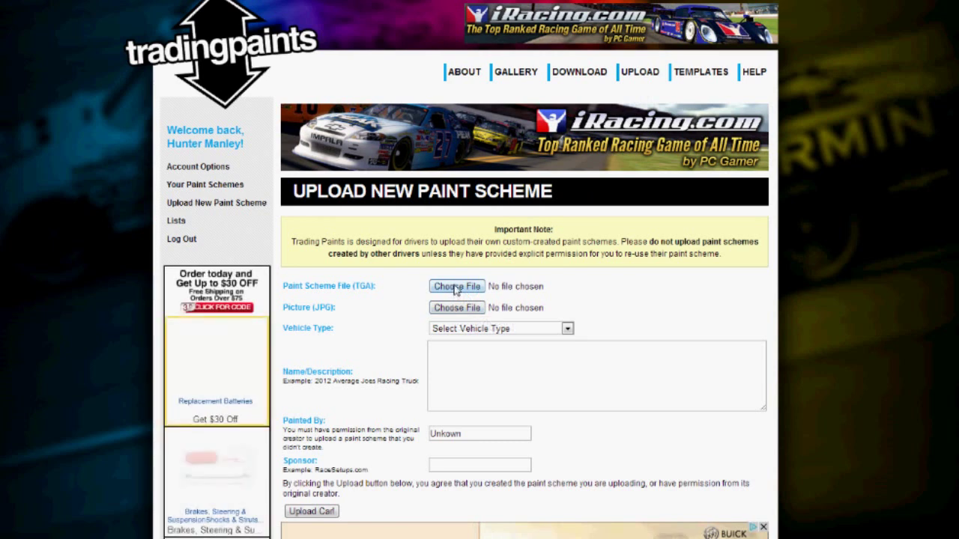
# Attach 17480.tga from Documents\iRacing\paint\cars\williamsfw31 as the paint scheme file.
pyautogui.click(456, 286)
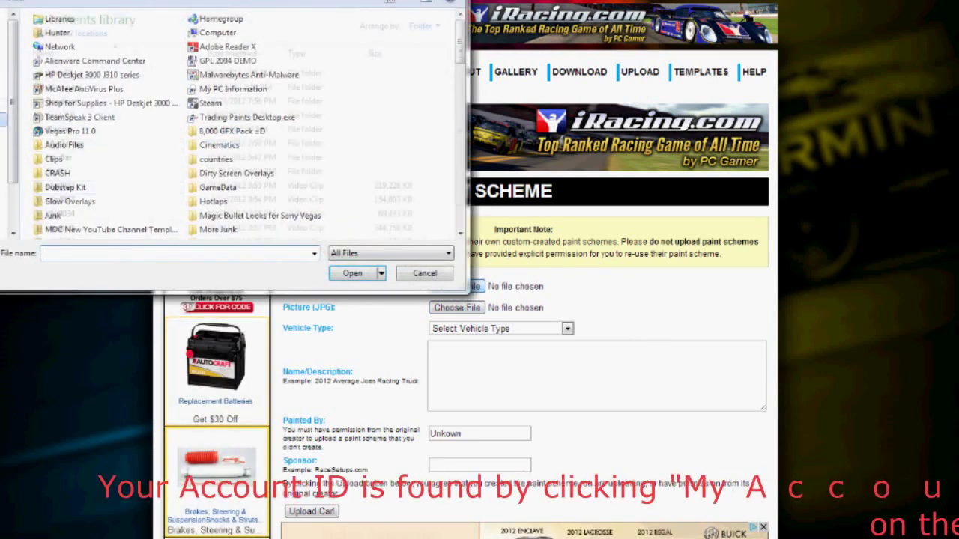
pyautogui.click(4, 117)
pyautogui.doubleClick(69, 129)
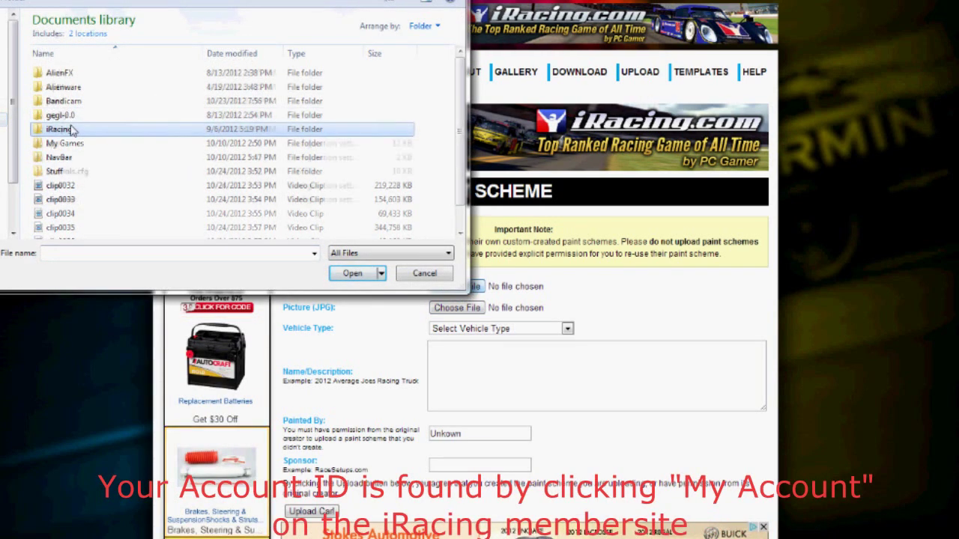
pyautogui.doubleClick(71, 103)
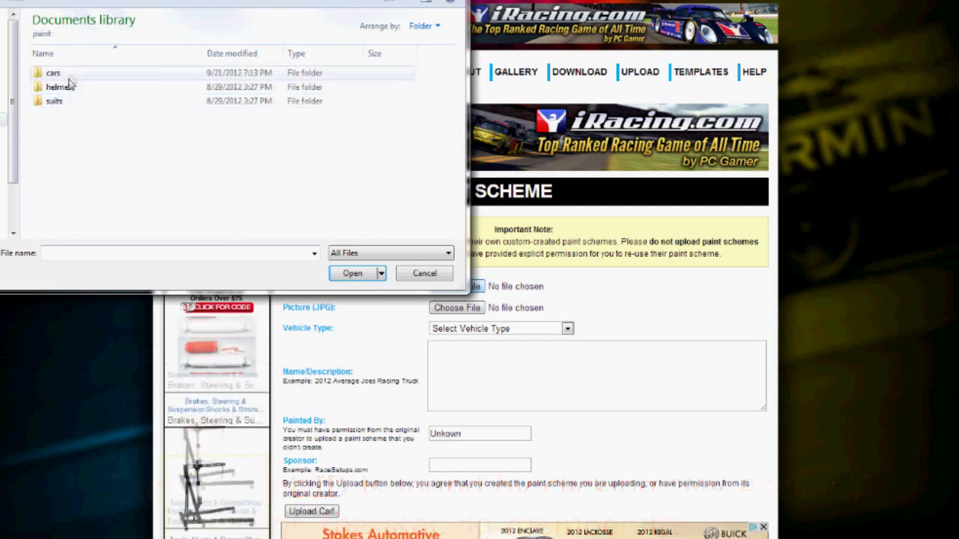
pyautogui.doubleClick(65, 75)
pyautogui.scroll(-8, 101, 157)
pyautogui.scroll(-1, 101, 157)
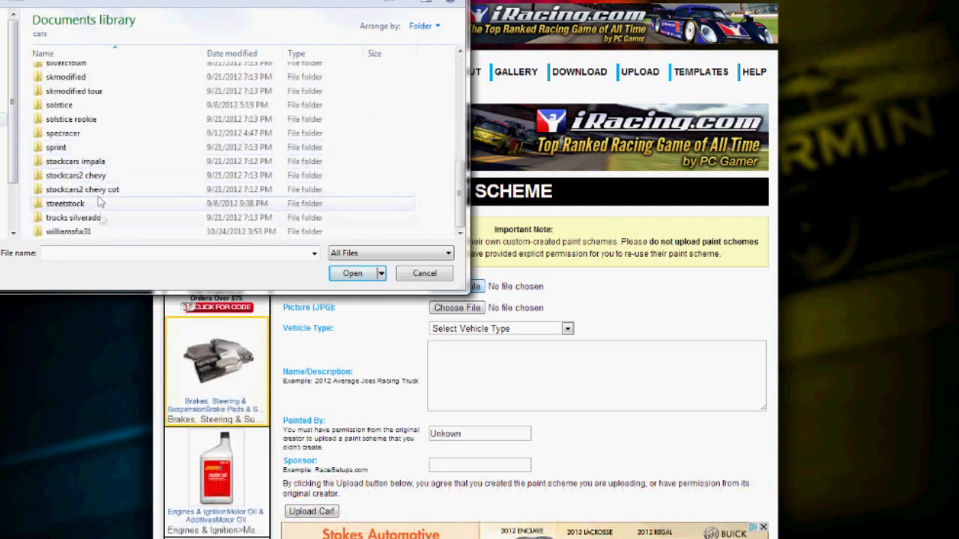
pyautogui.doubleClick(104, 231)
pyautogui.scroll(-6, 98, 175)
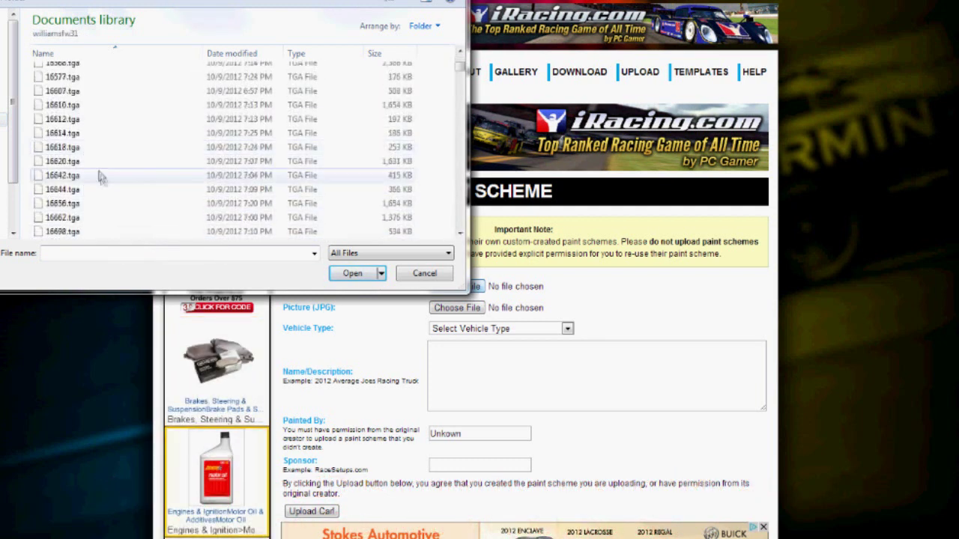
pyautogui.doubleClick(151, 177)
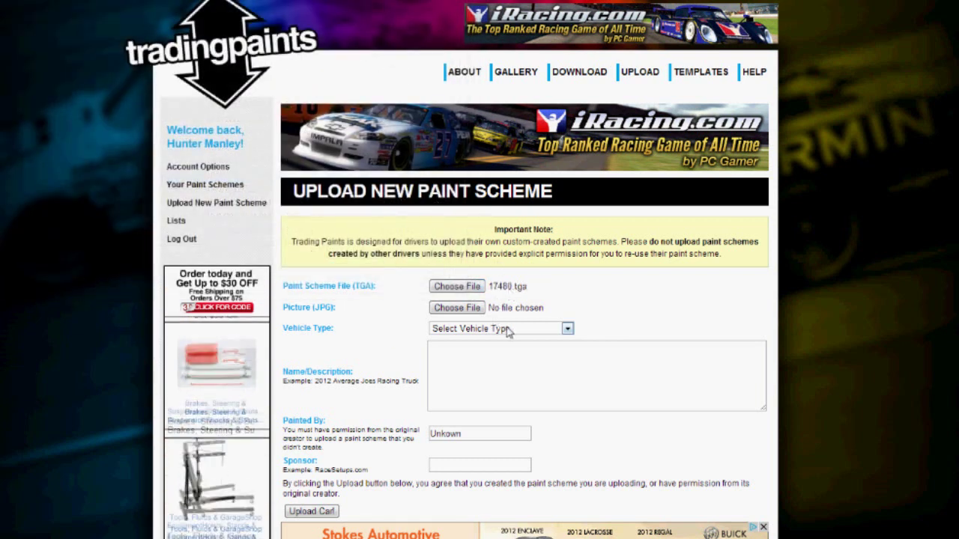
# Set Vehicle Type to Williams-Toyota FW31, enter 'Tuturial' as description, and select the Unkown painter text.
pyautogui.click(508, 332)
pyautogui.scroll(-6, 497, 495)
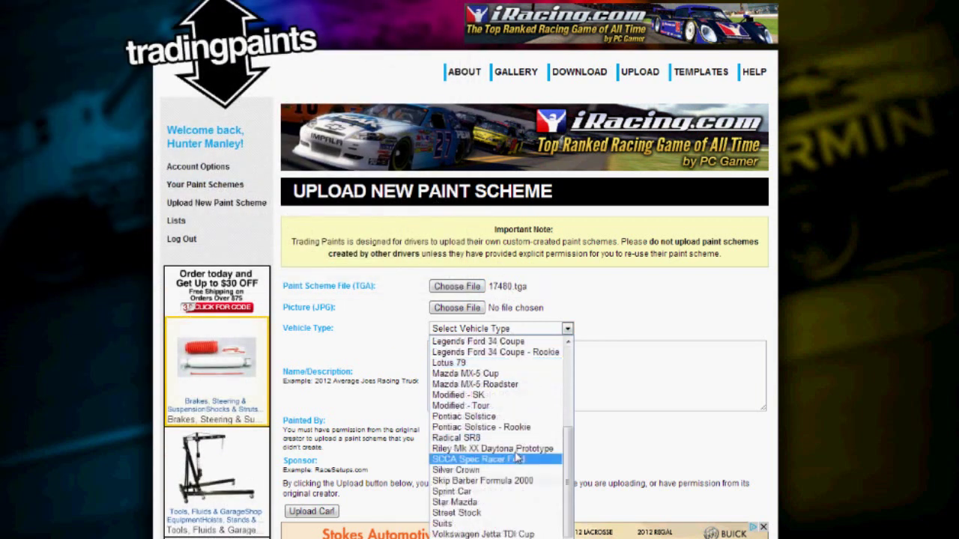
pyautogui.click(497, 535)
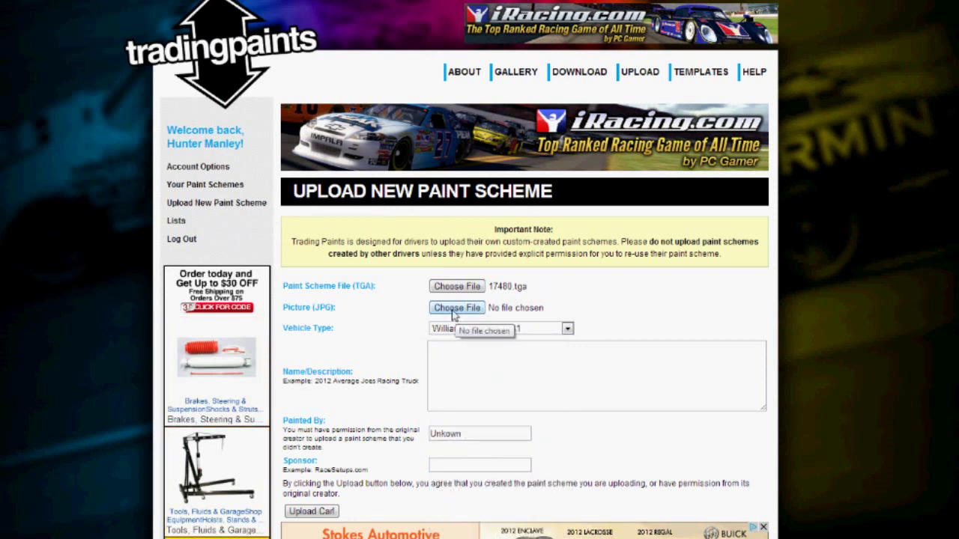
pyautogui.click(487, 365)
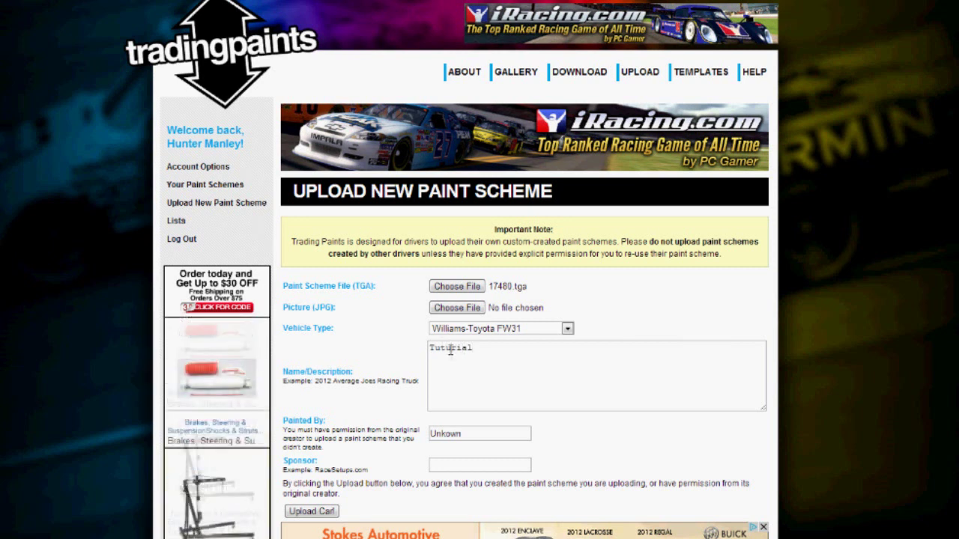
pyautogui.moveTo(477, 436); pyautogui.dragTo(433, 439)
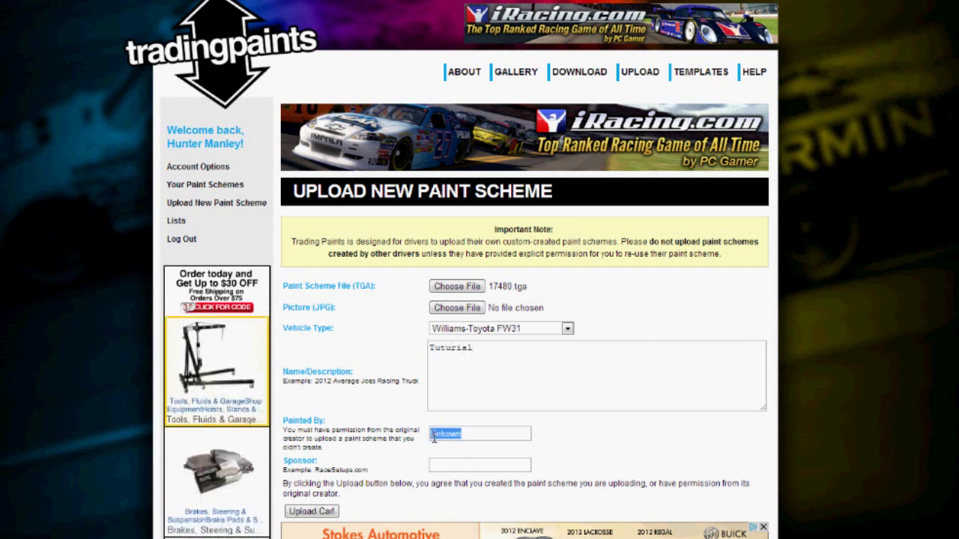